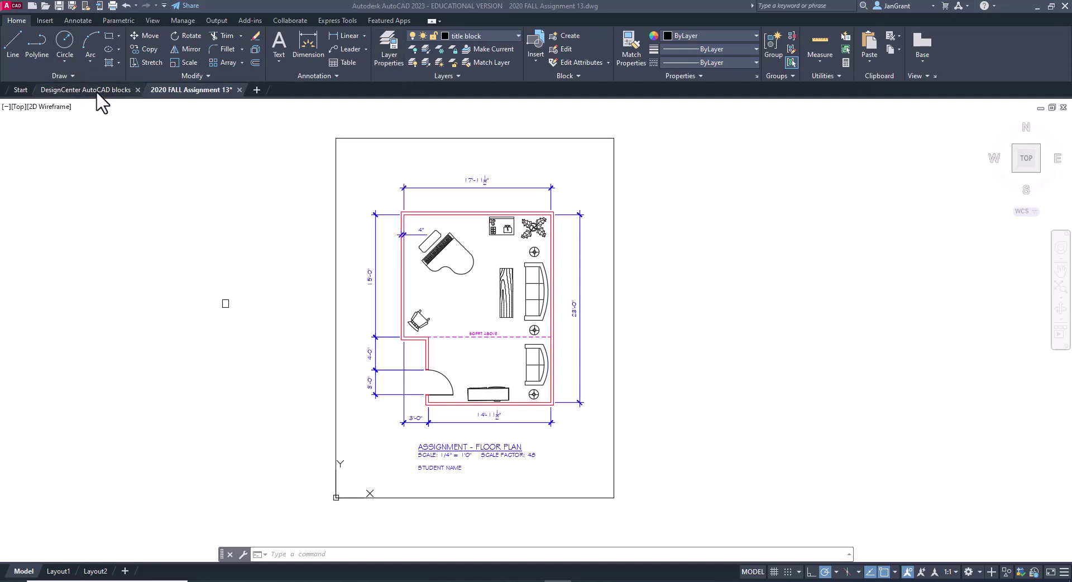
Check the DesignCenter AutoCAD blocks drawing, then return to the 2020 FALL Assignment 13 floor plan
mouse_move(97, 92)
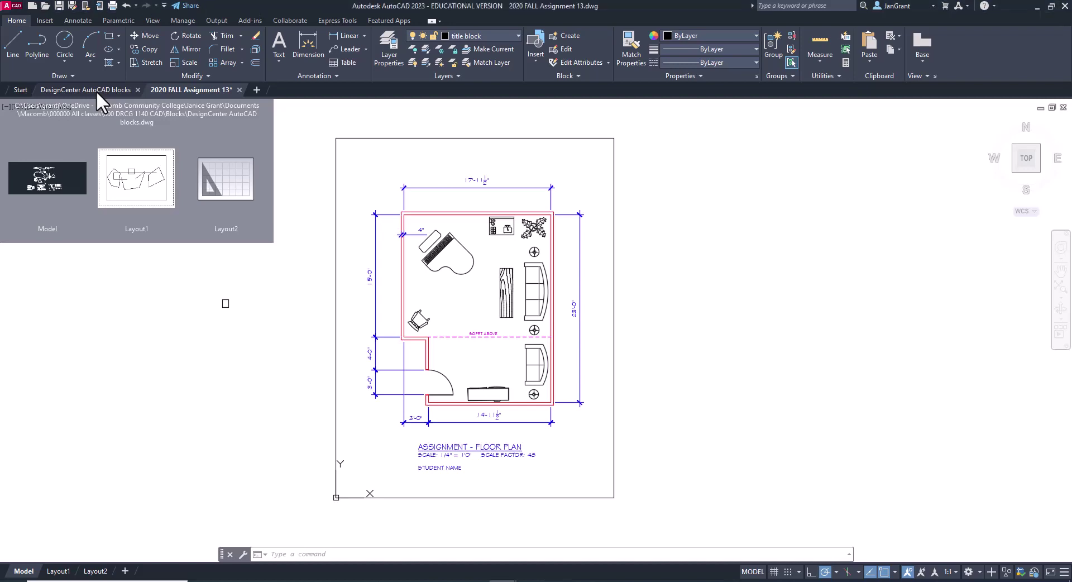
left_click(96, 91)
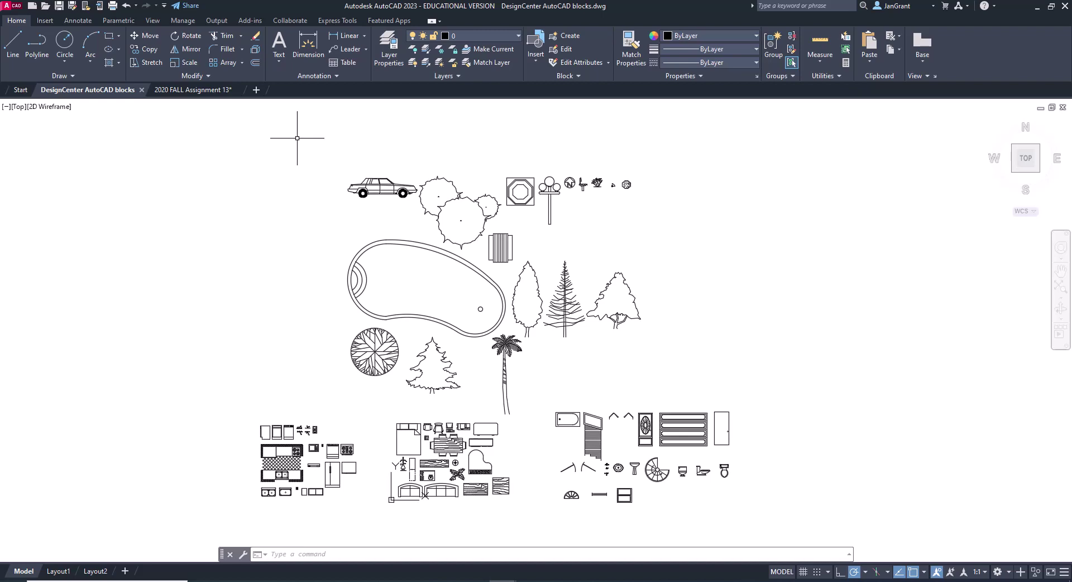
left_click(203, 91)
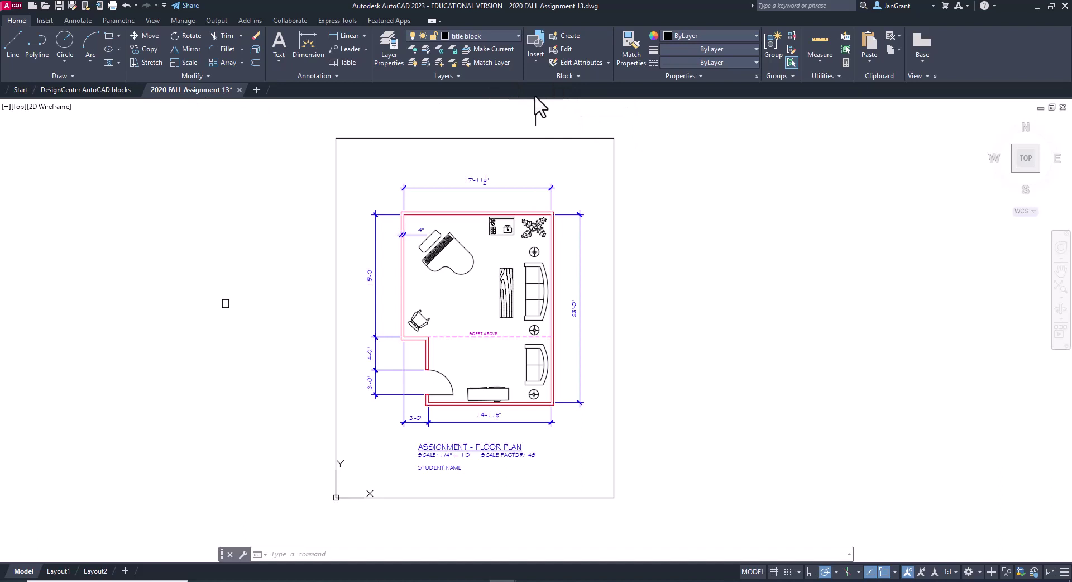
Open the Insert block gallery from the Home tab's Block panel
left_click(534, 64)
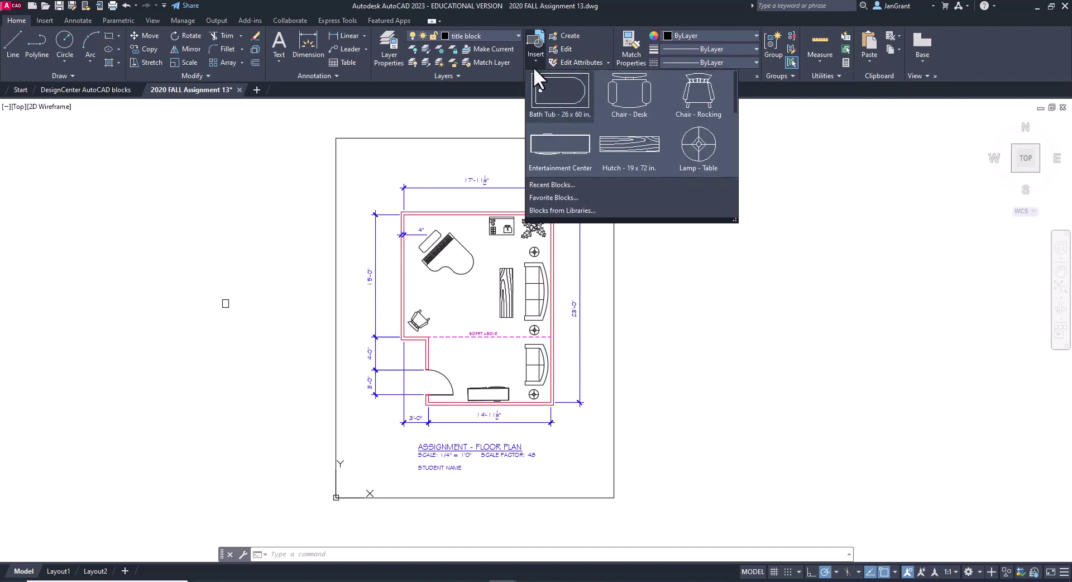
left_click(537, 60)
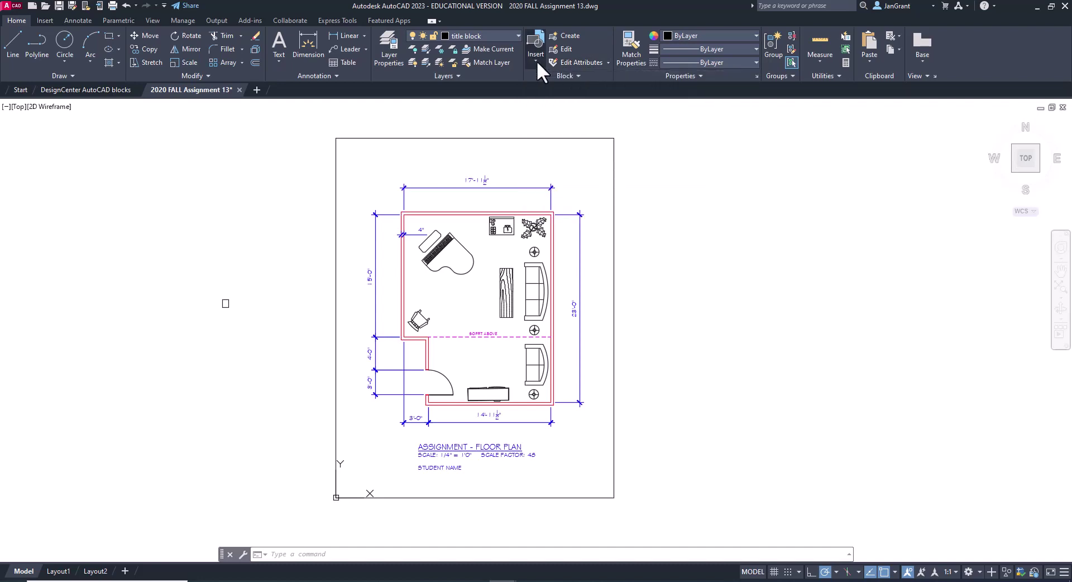
left_click(538, 60)
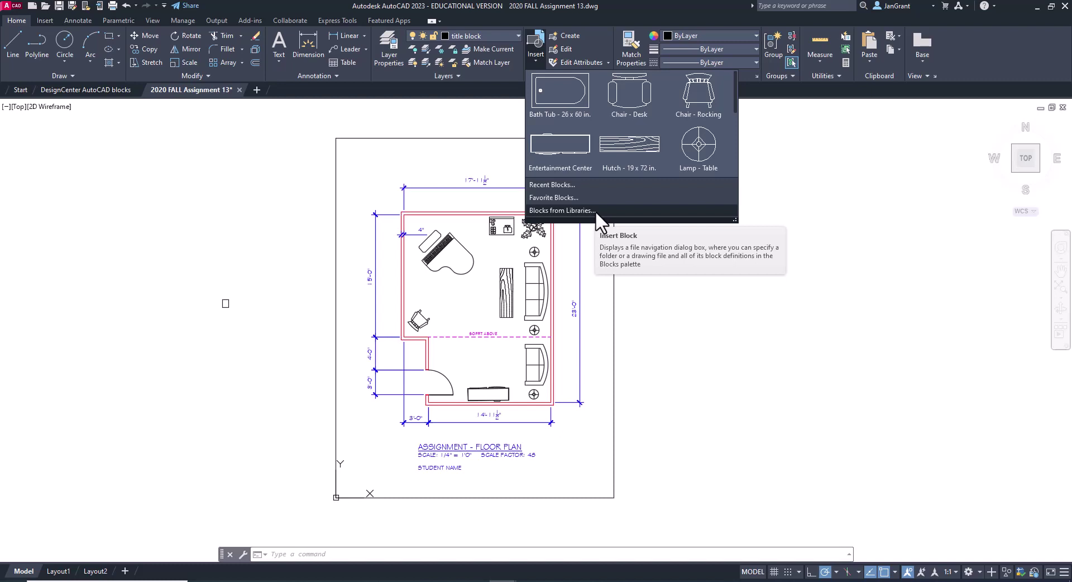
In the Blocks palette Libraries tab, bring up the list of block library drawings
left_click(584, 209)
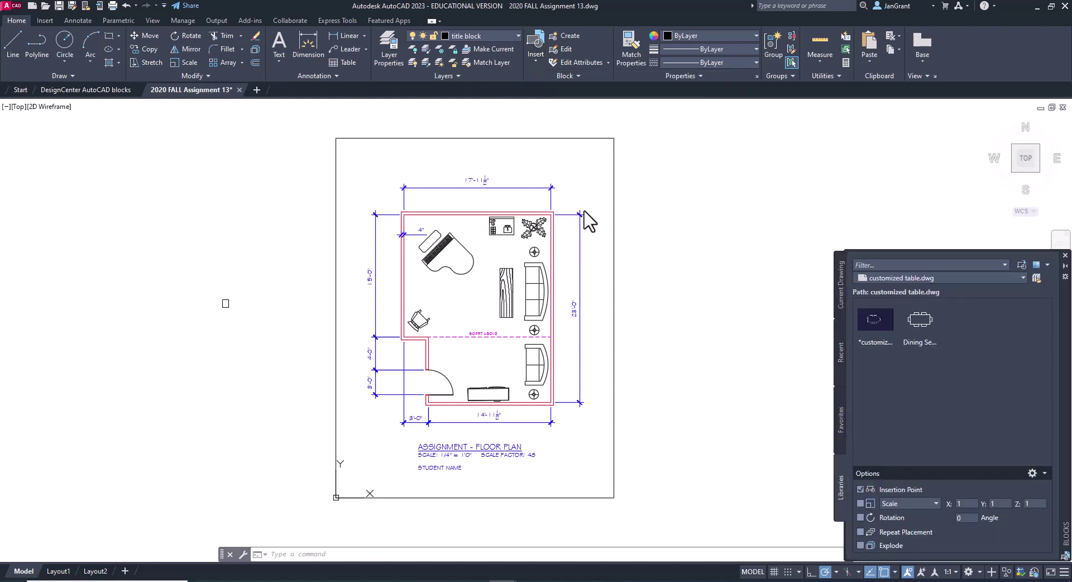
left_click(1024, 277)
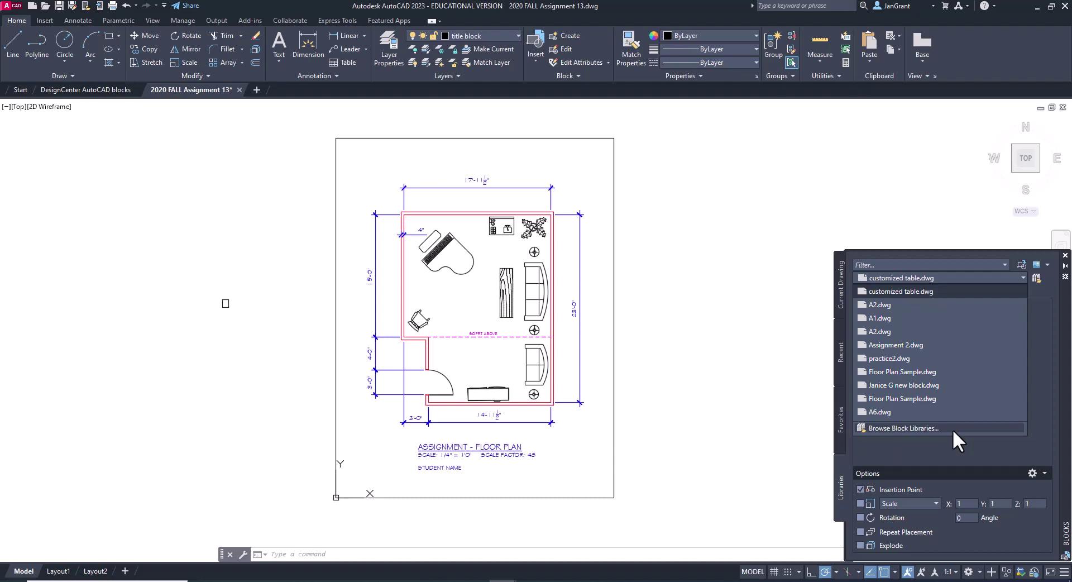
left_click(1023, 277)
left_click(1012, 278)
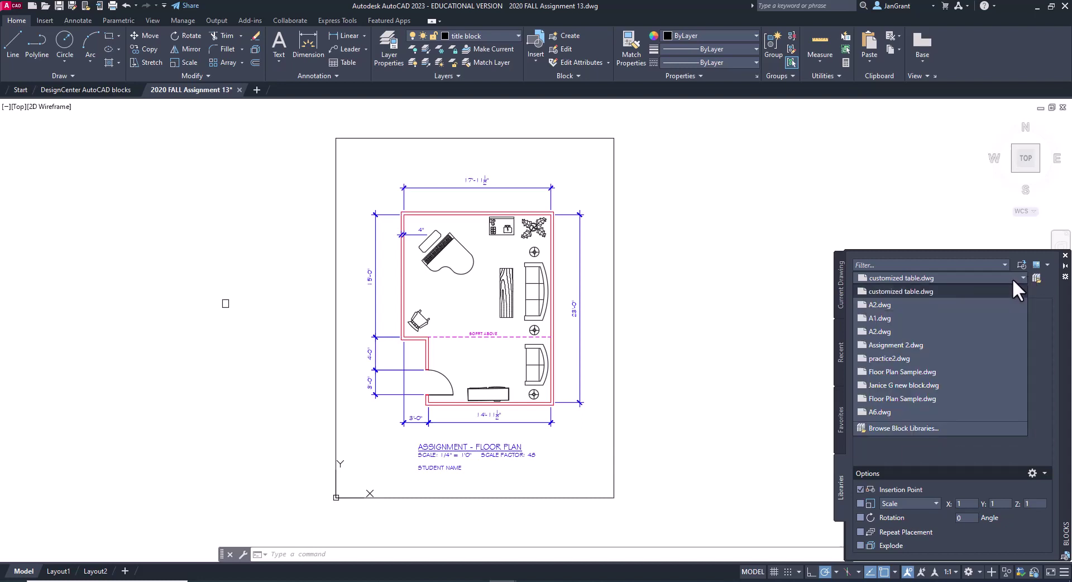
Browse to DesignCenter AutoCAD blocks.dwg and load it as the block library
left_click(923, 429)
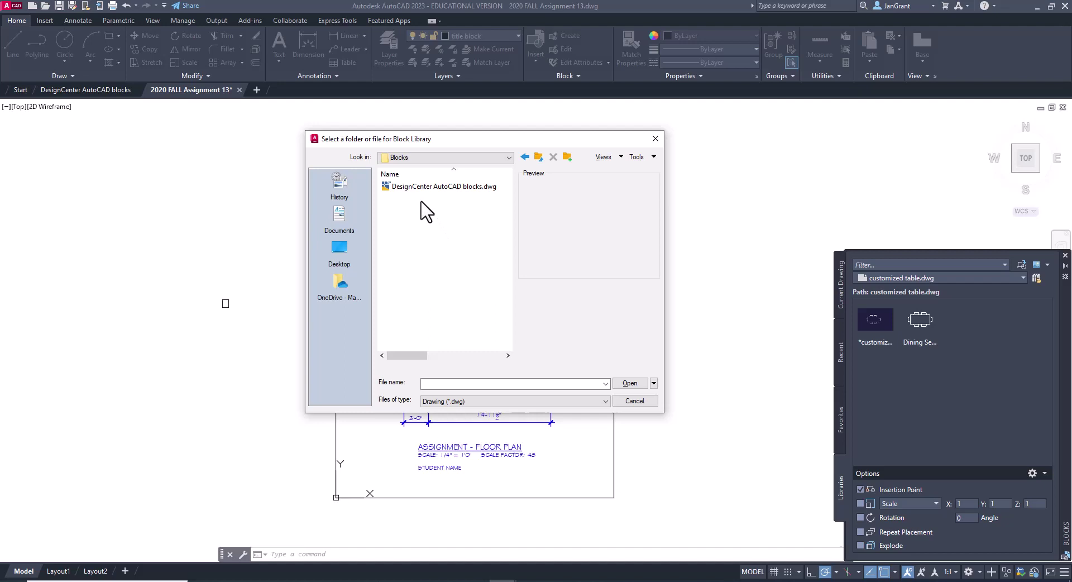
left_click(426, 188)
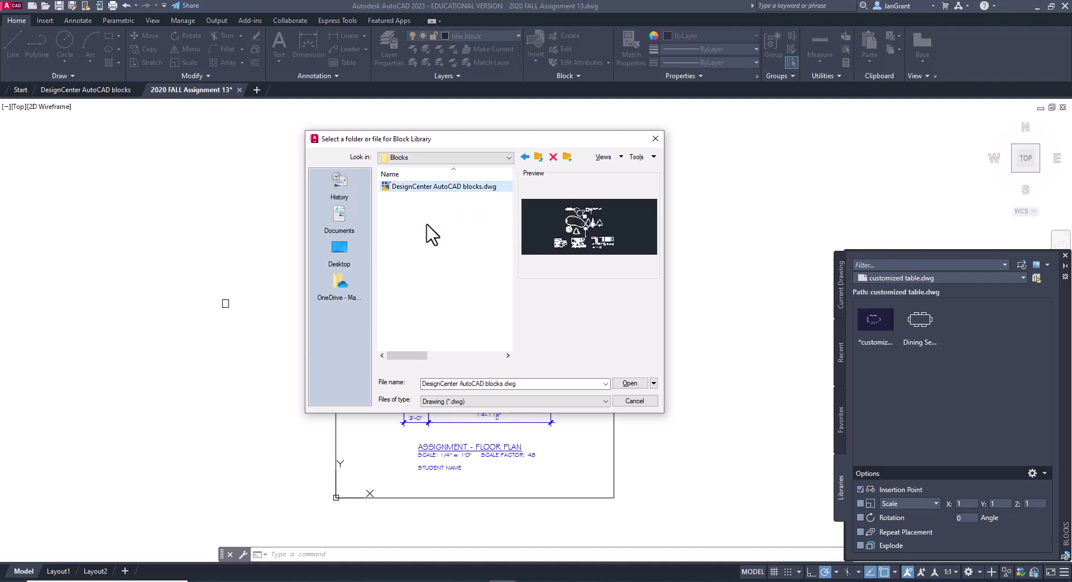
double_click(413, 188)
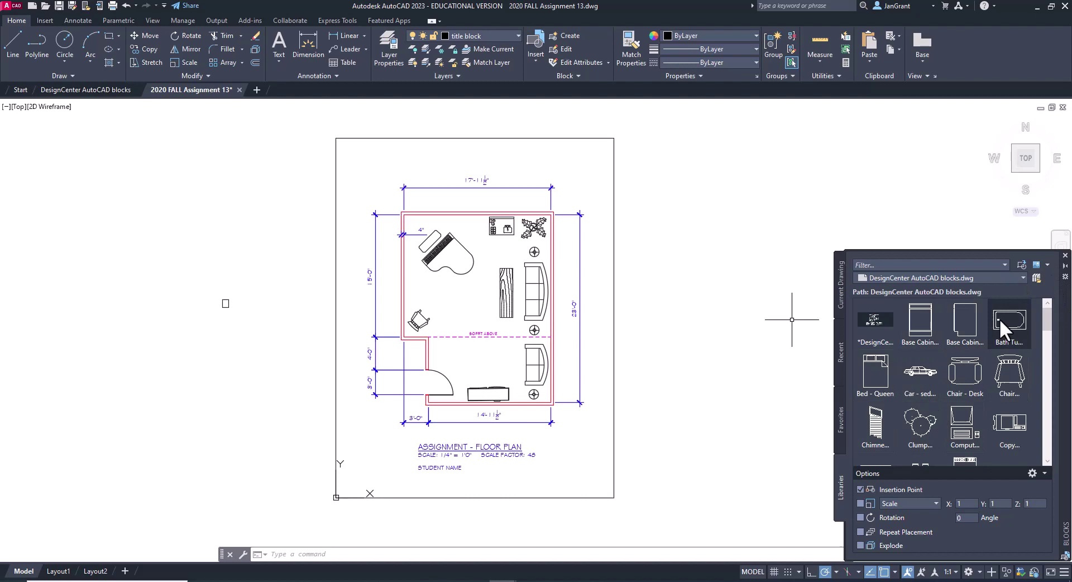
Drag the Chair - Desk block from the palette onto the canvas right of the sheet
mouse_move(1046, 321)
left_mouse_down()
mouse_move(1048, 359)
mouse_move(1047, 305)
left_mouse_up()
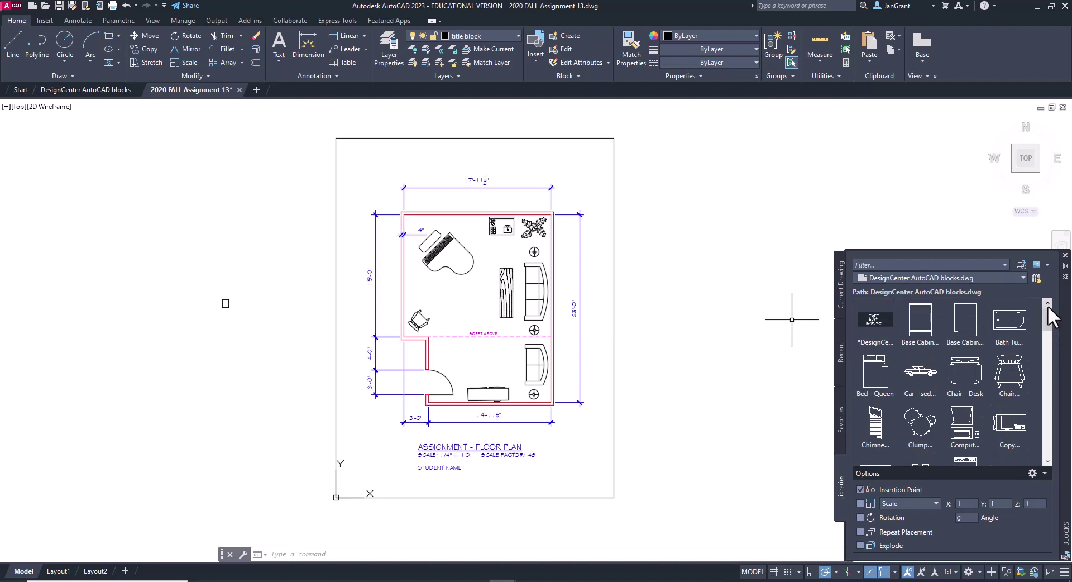
mouse_move(925, 320)
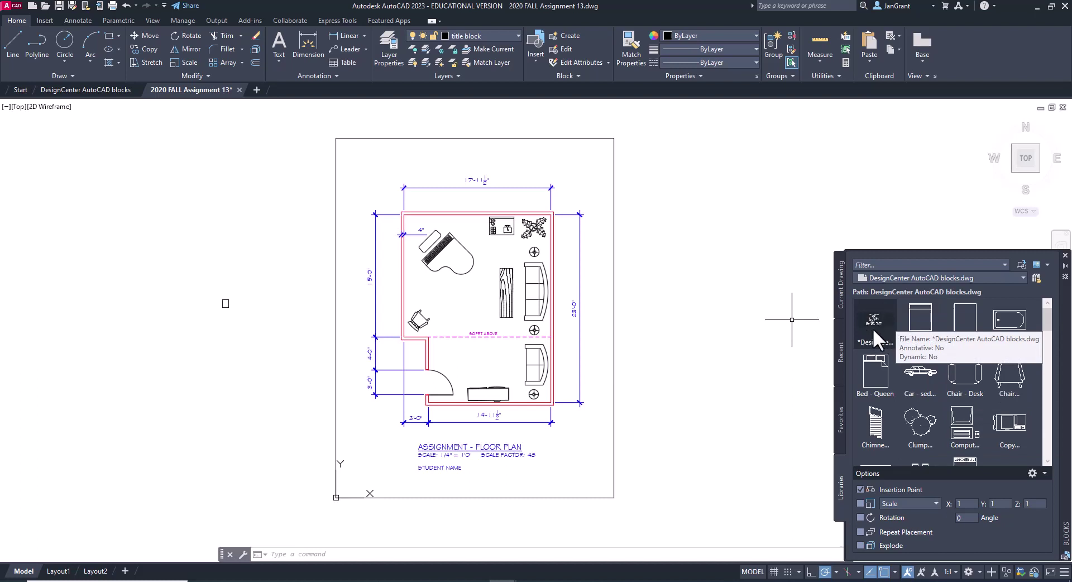
mouse_move(976, 419)
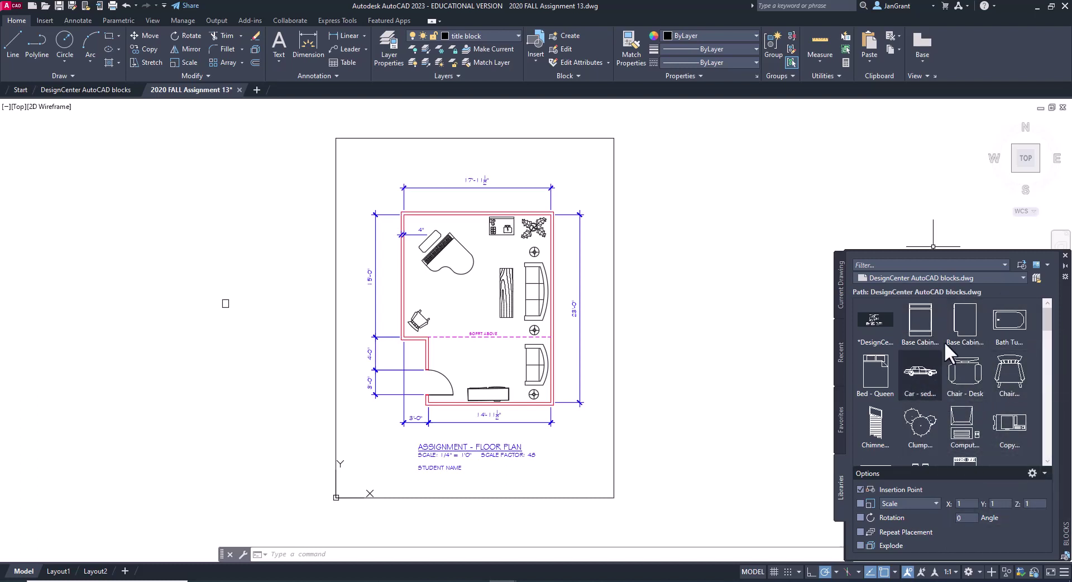
left_click(964, 373)
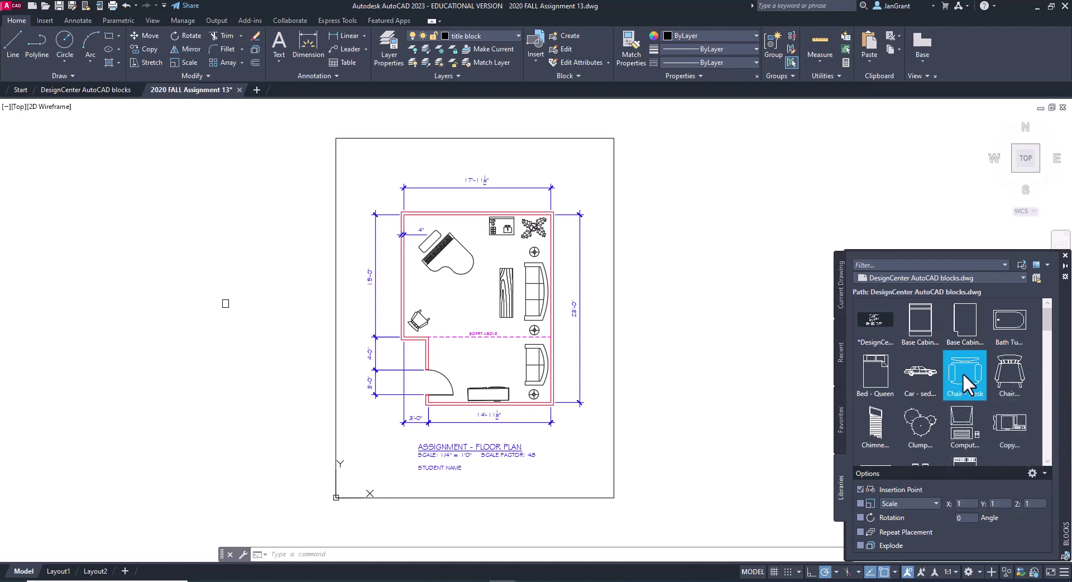
left_click_drag(962, 373, 655, 240)
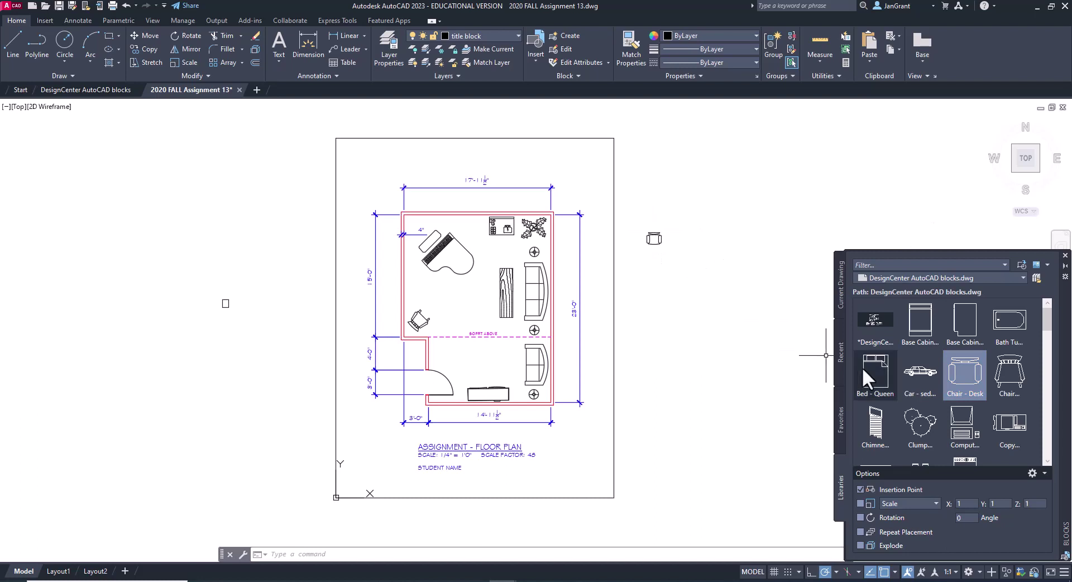
mouse_move(878, 324)
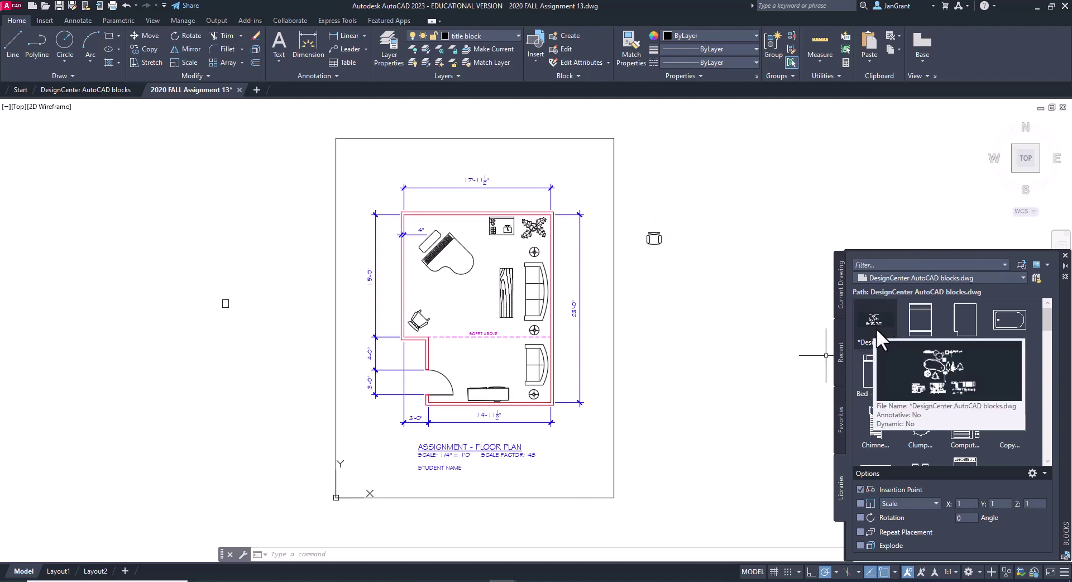
Insert the *DesignCenter AutoCAD blocks drawing, placing it above the sheet
left_click(876, 328)
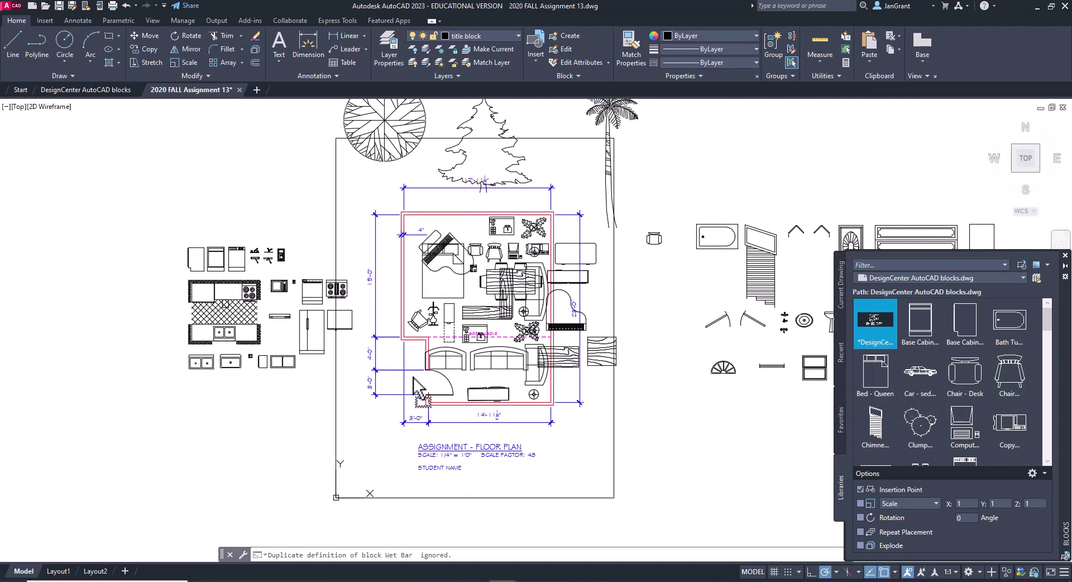
left_click(316, 136)
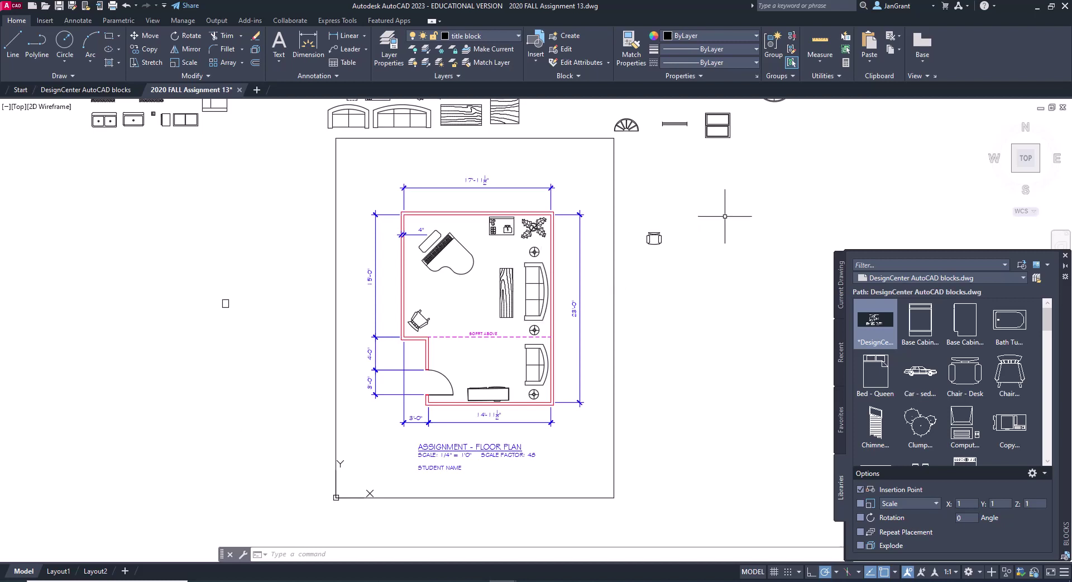
Close the block insertion gallery and the Blocks palette
left_click(537, 60)
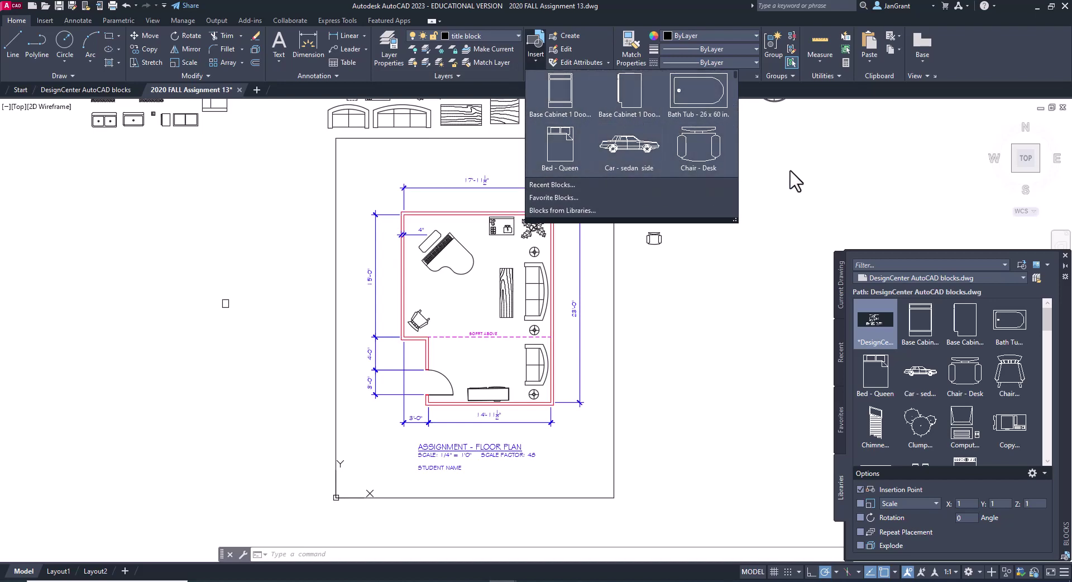
left_click(738, 349)
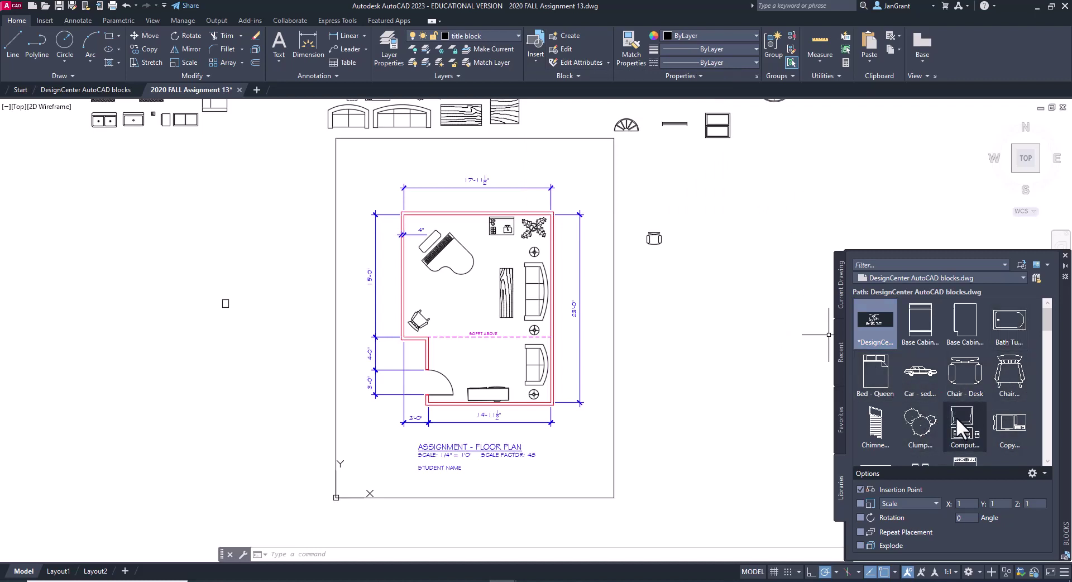
mouse_move(880, 325)
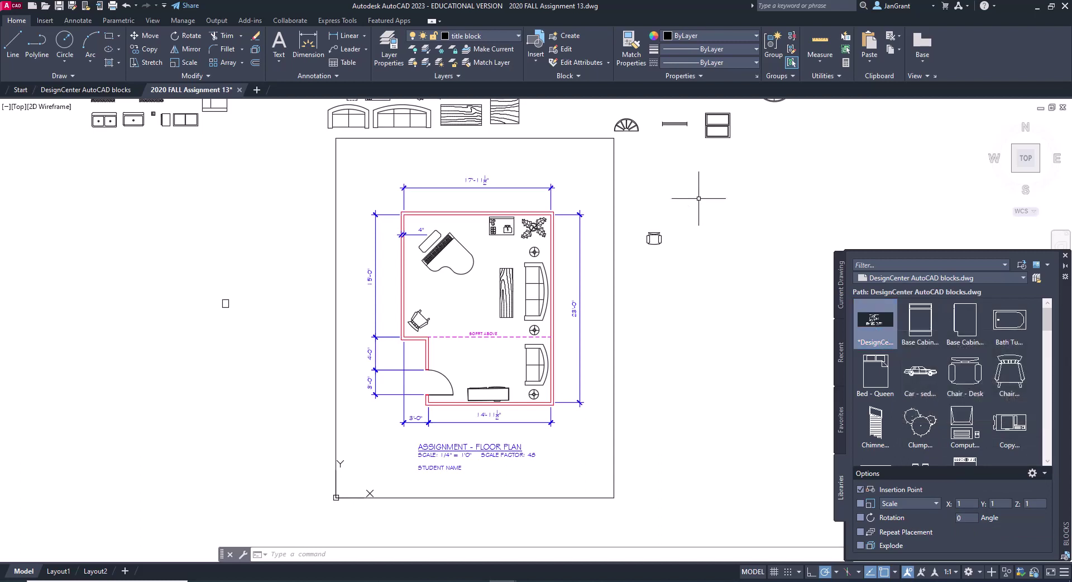
left_click(1065, 255)
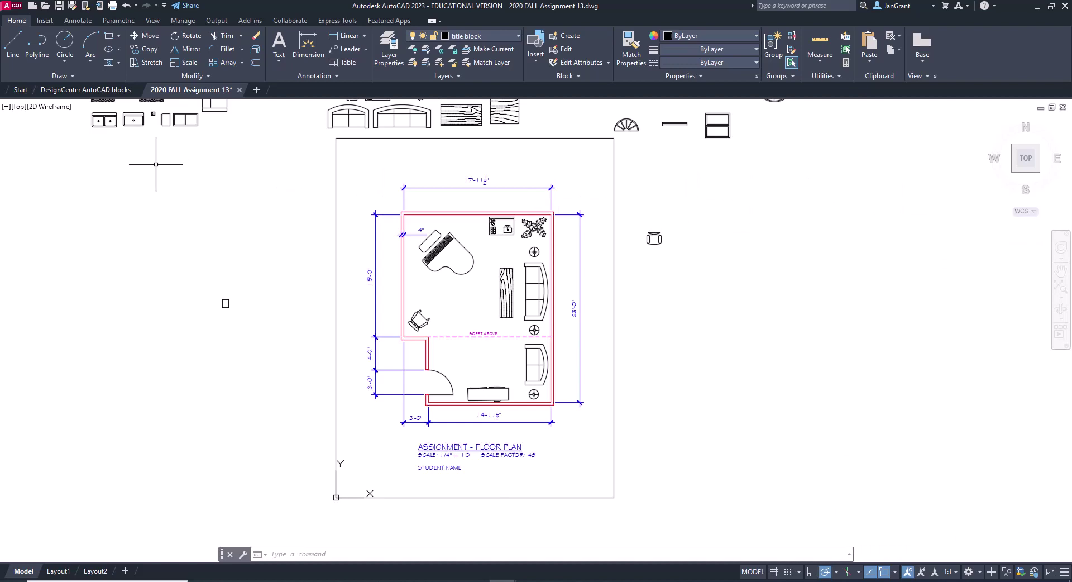
Delete the inserted row of door, window and furniture blocks above the sheet
left_click(103, 88)
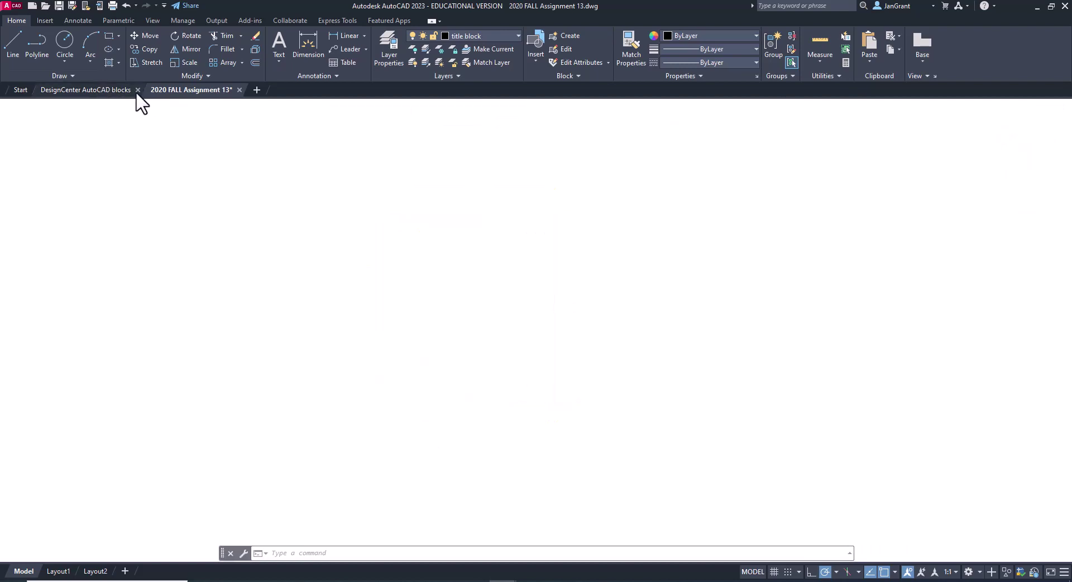
left_click(193, 88)
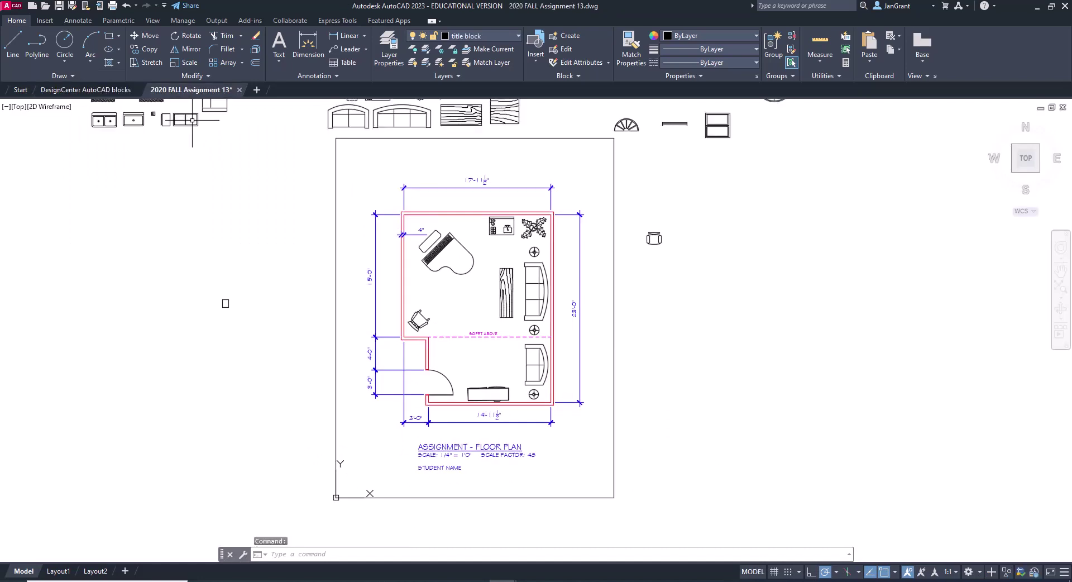
left_click(192, 123)
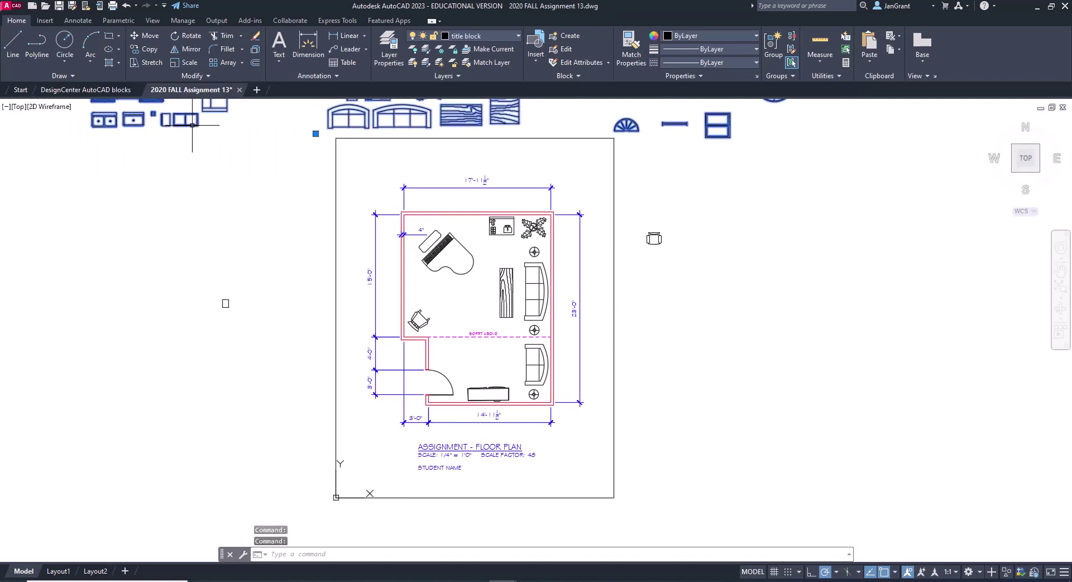
key("Delete")
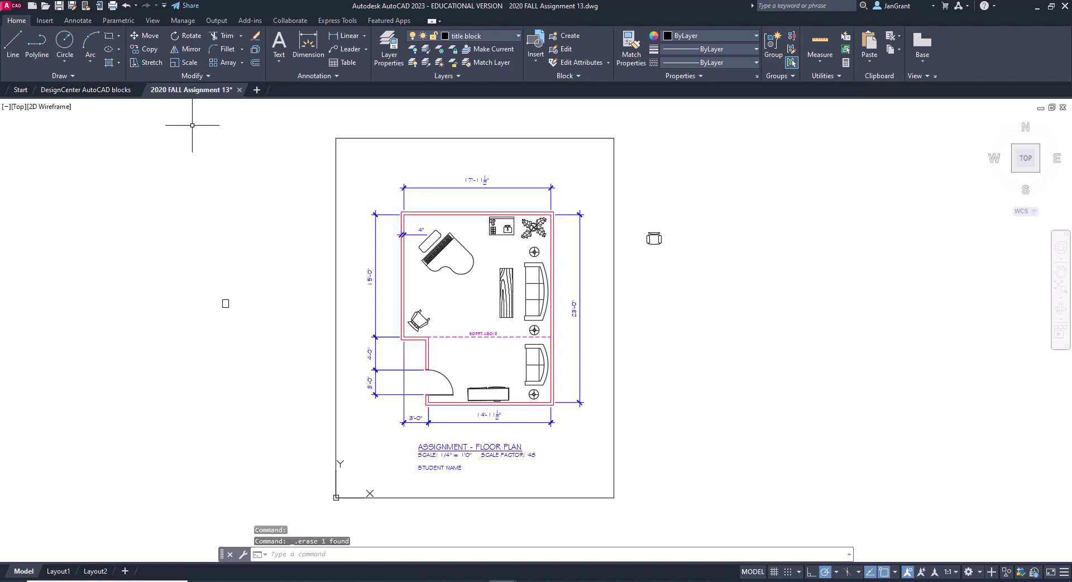
left_click(110, 91)
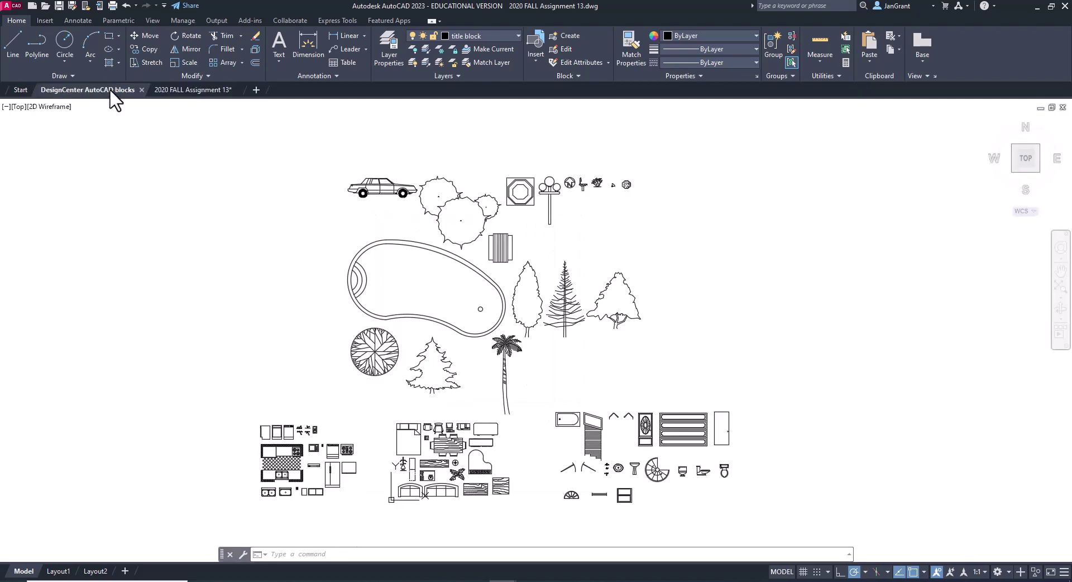
left_click(192, 91)
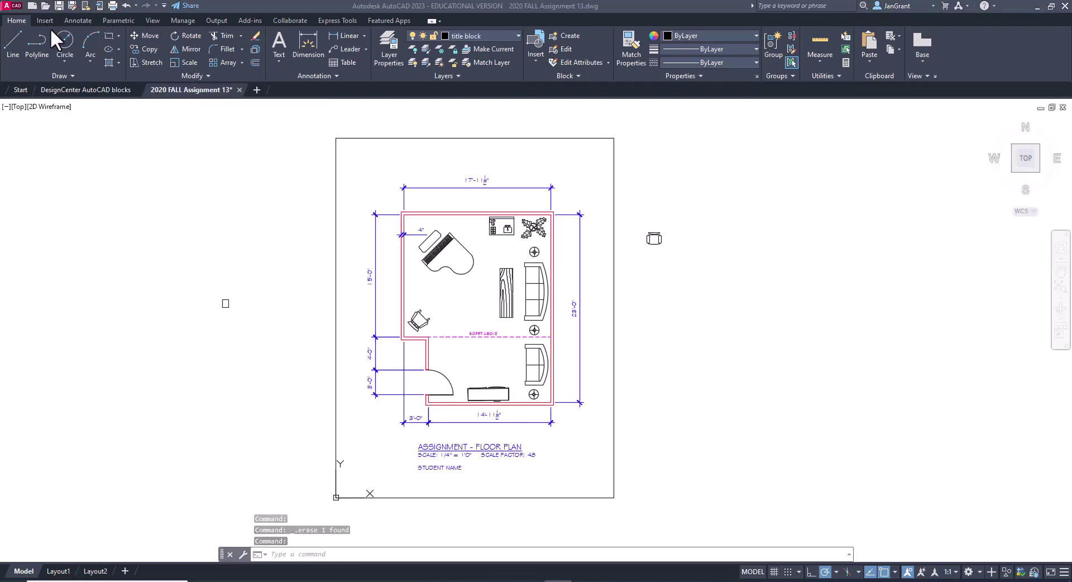
Tile the blocks drawing and floor plan vertically, with the Start window minimized
left_click(157, 22)
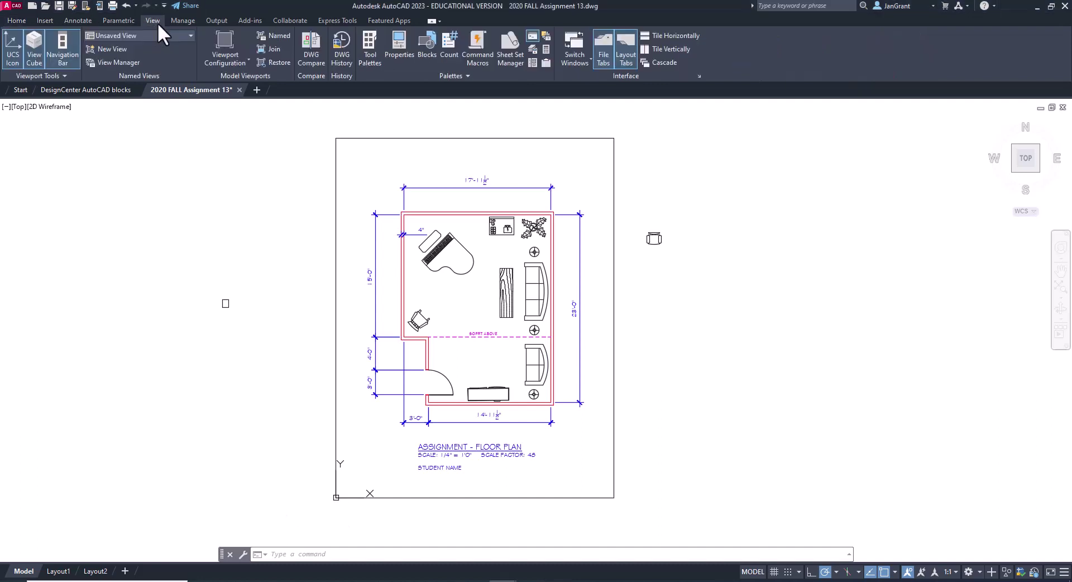
left_click(673, 50)
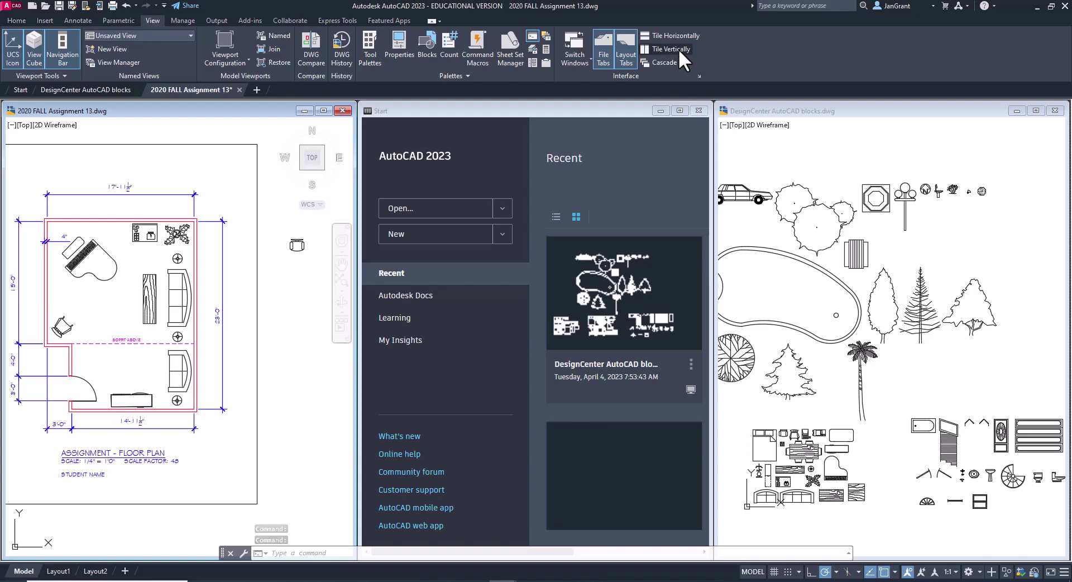
left_click(660, 110)
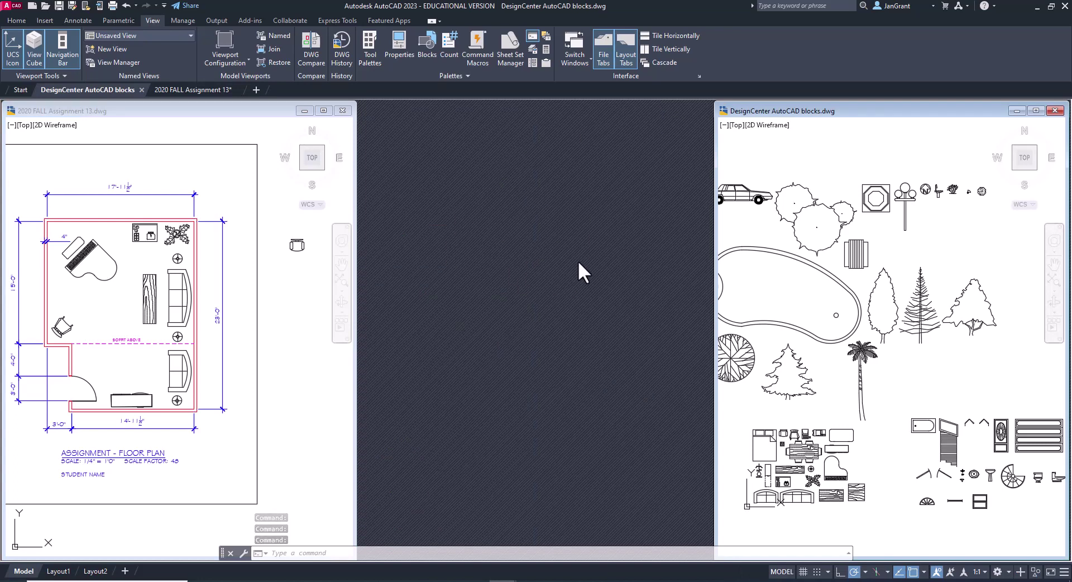
left_click(685, 51)
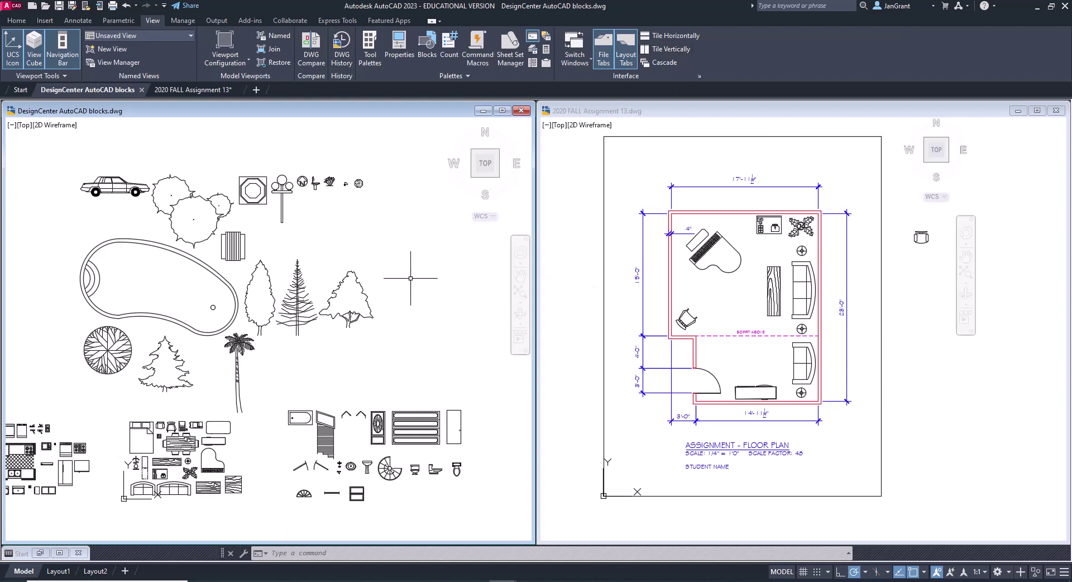
Drag the leafy tree block from the blocks window into the floor plan, right of the sheet
left_click(361, 290)
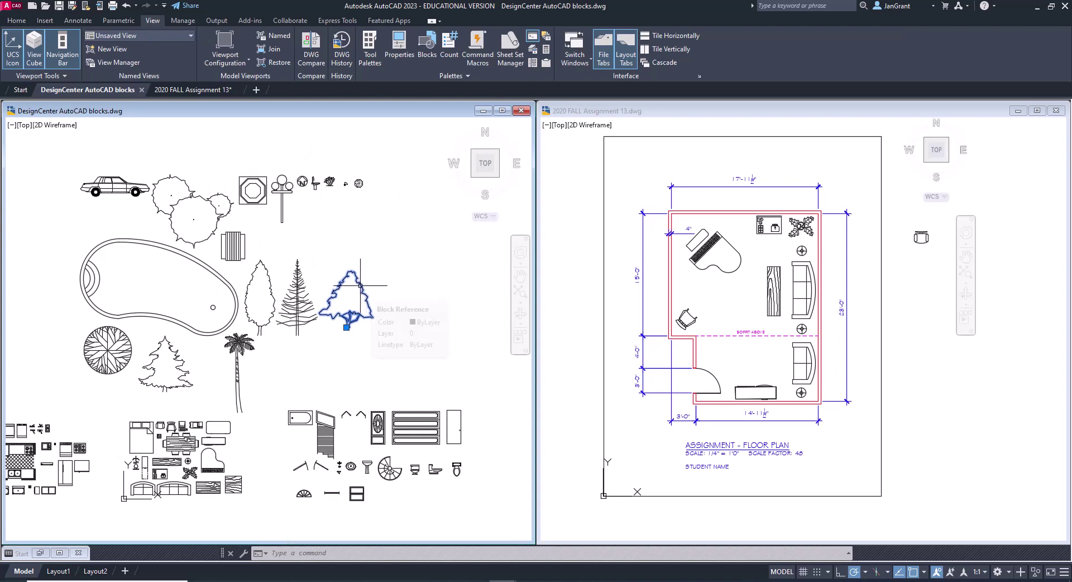
key("Escape")
key("Escape")
key("Escape")
mouse_move(362, 287)
left_mouse_down()
mouse_move(670, 234)
mouse_move(968, 285)
mouse_move(1056, 351)
mouse_move(1038, 391)
mouse_move(1006, 395)
left_mouse_up()
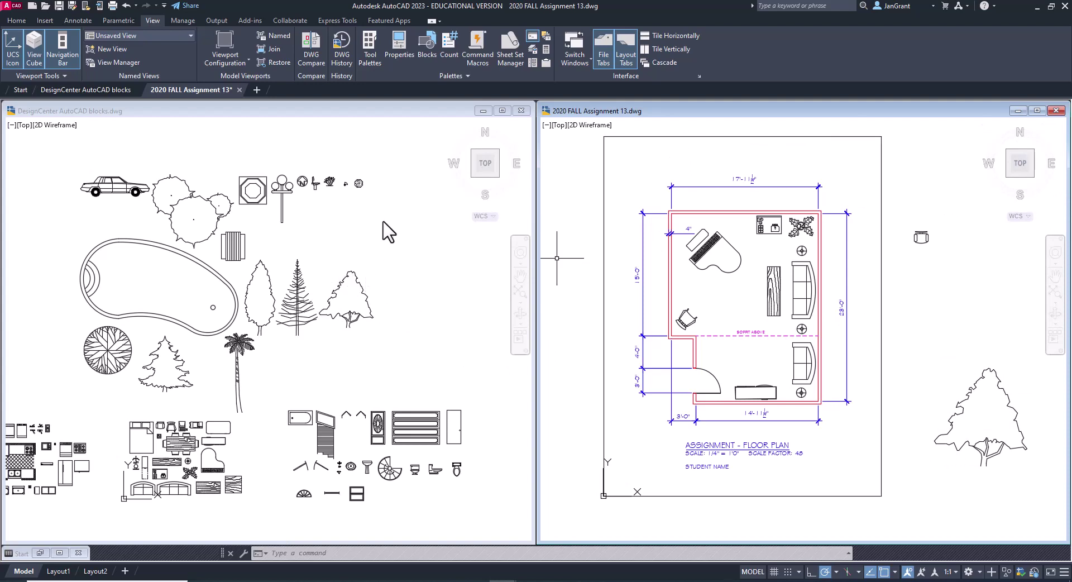
left_click(343, 228)
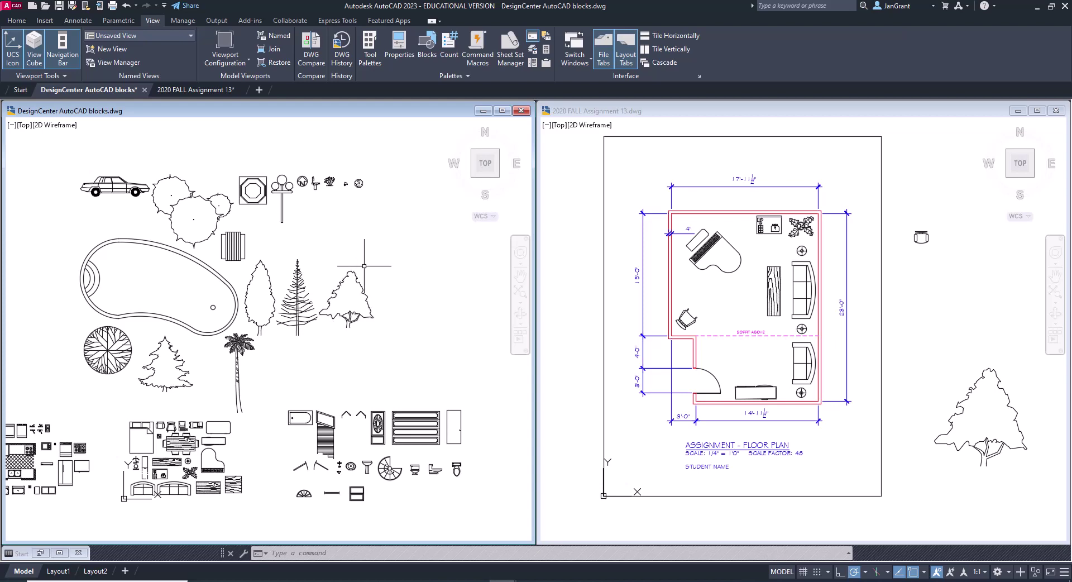
Right-drag the wood-grain piano block into the floor plan and copy it near the upper-left wall
right_click(364, 266)
left_click(251, 487)
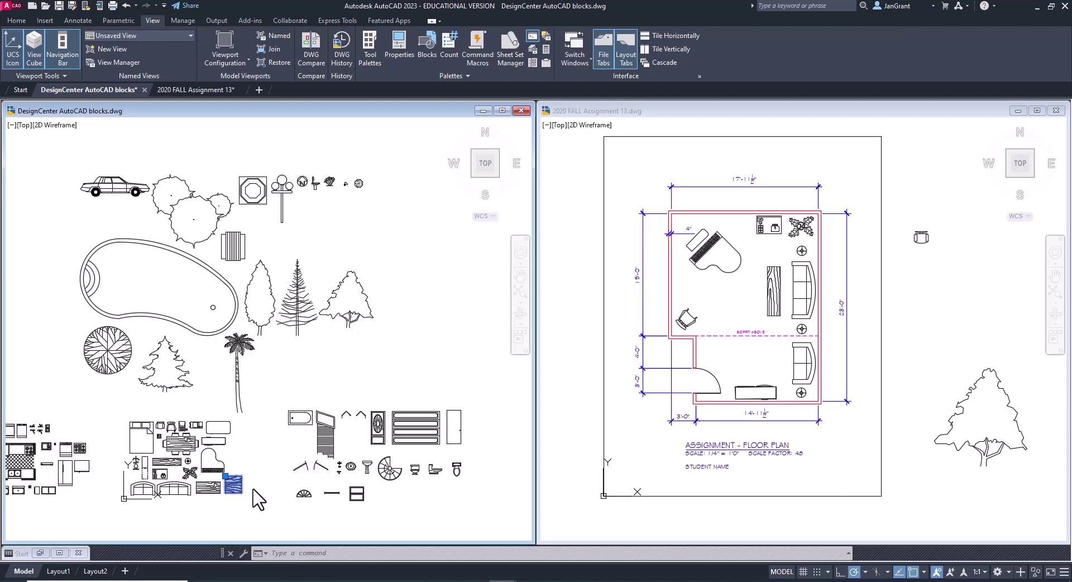
mouse_move(253, 488)
left_mouse_down()
mouse_move(265, 487)
mouse_move(233, 486)
left_mouse_up()
key("Escape")
mouse_move(234, 484)
left_mouse_down()
mouse_move(348, 364)
mouse_move(478, 295)
mouse_move(628, 287)
mouse_move(603, 229)
mouse_move(629, 249)
left_mouse_up()
right_click_drag(630, 250, 629, 251)
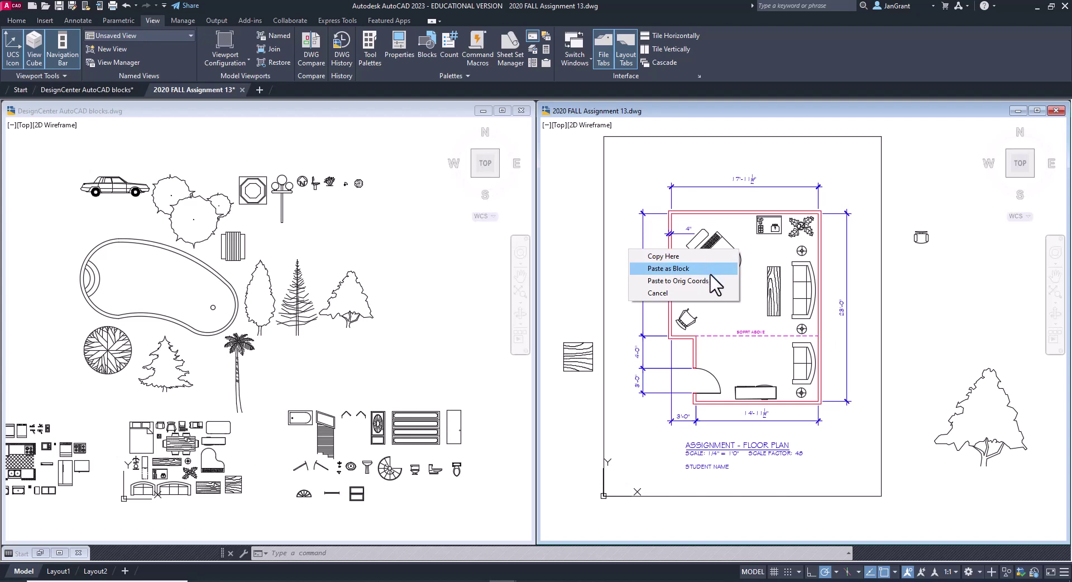
left_click(677, 257)
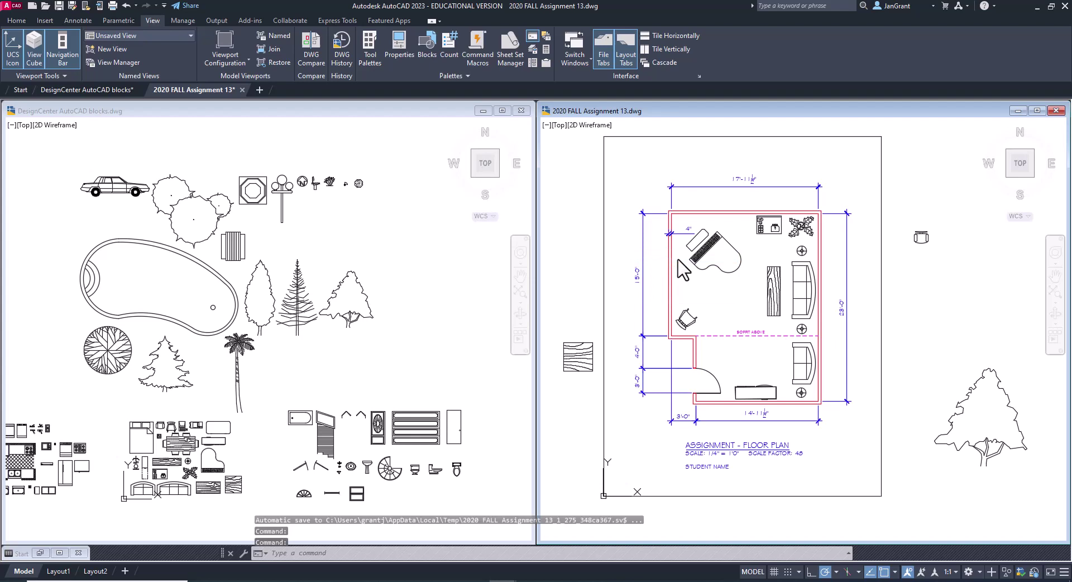